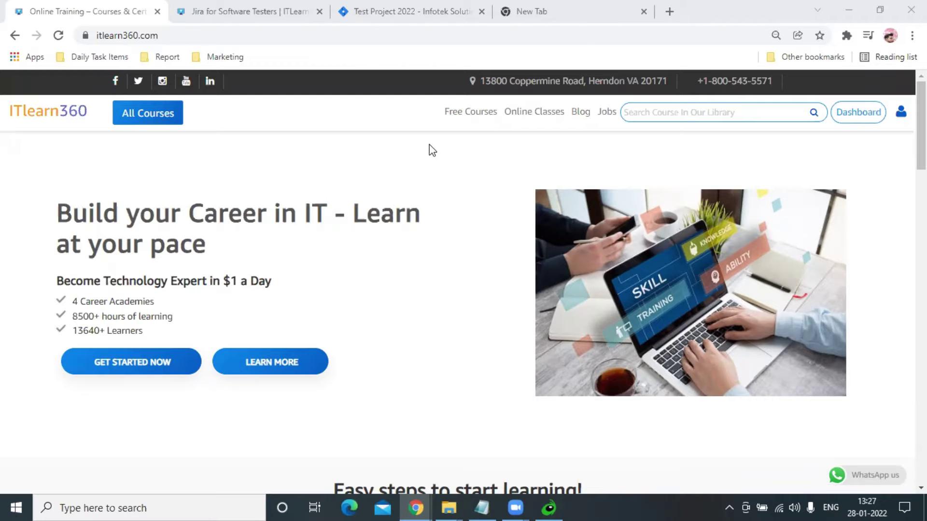
- Show the ITlearn360 course academies list to reach Jira for Software Testers
click(149, 116)
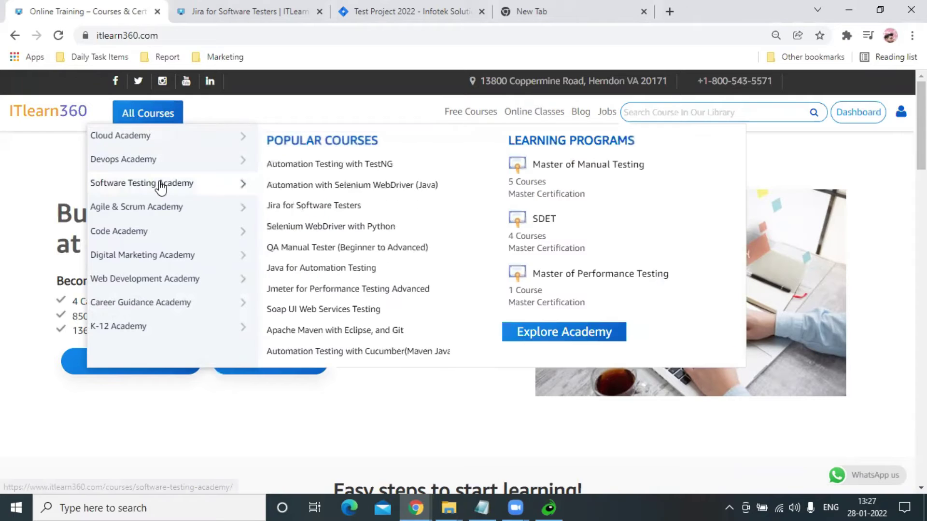
mouse_move(142, 183)
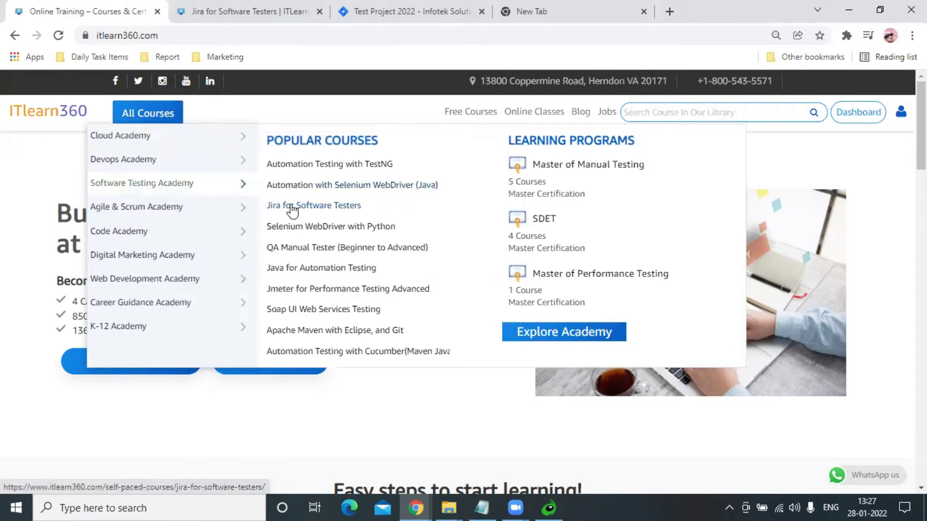
- Highlight the test cycle report paragraph, view page 2, then return to page 1
click(297, 12)
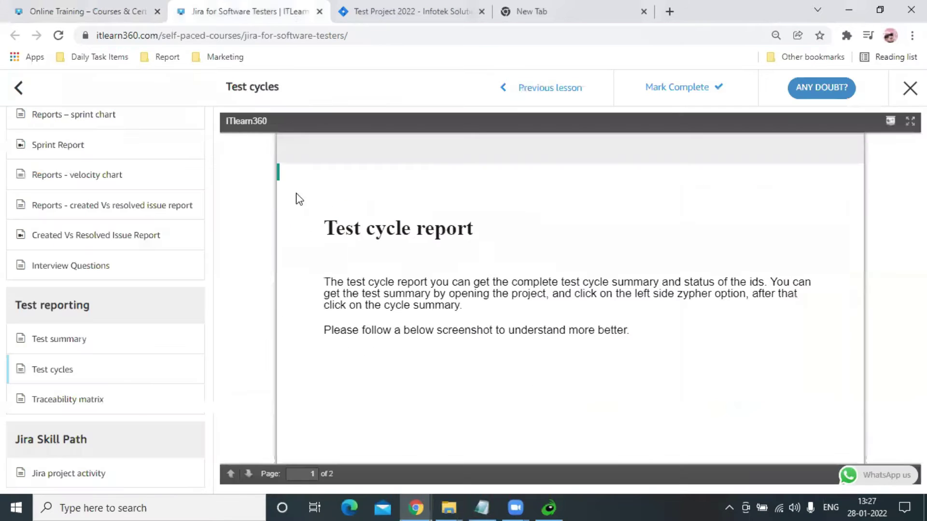
drag(368, 283, 432, 385)
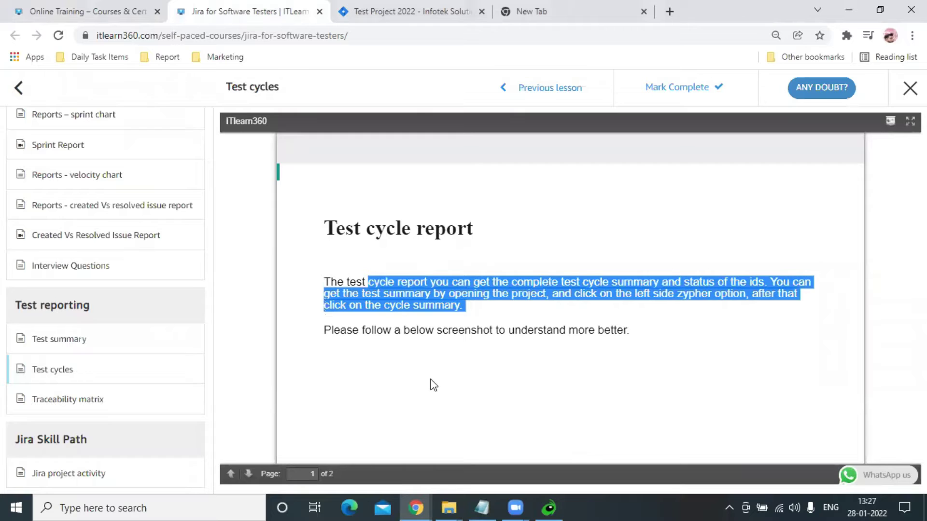
click(249, 474)
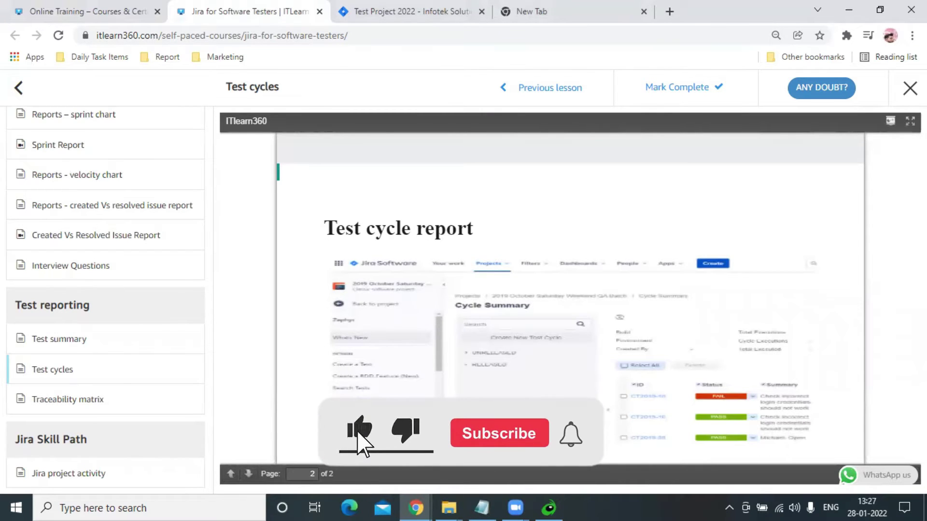
click(232, 476)
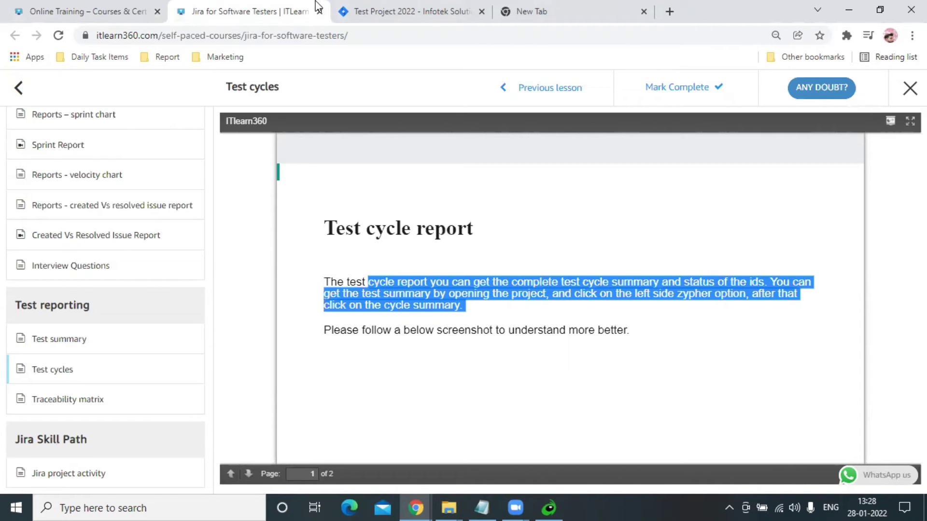
- Go from the Jira home dashboard to the Test Project 2022 board via recent projects
click(384, 12)
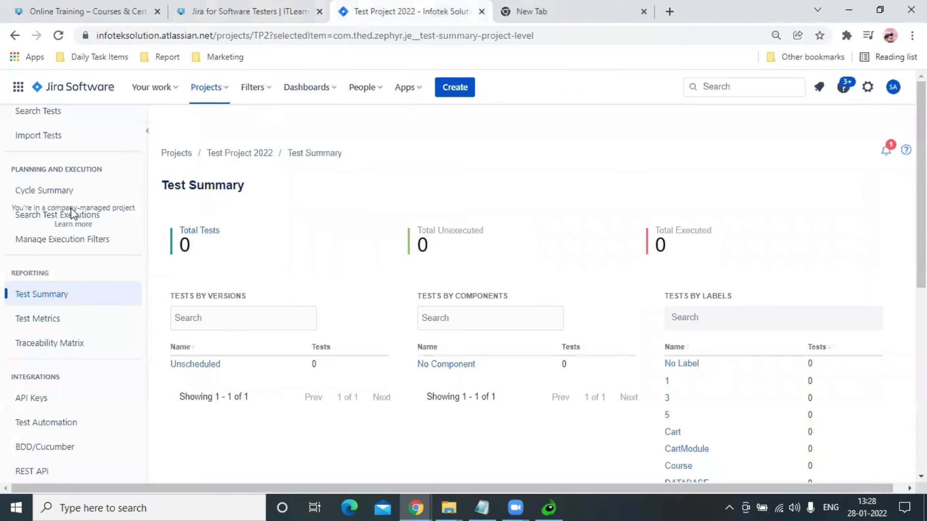
click(100, 87)
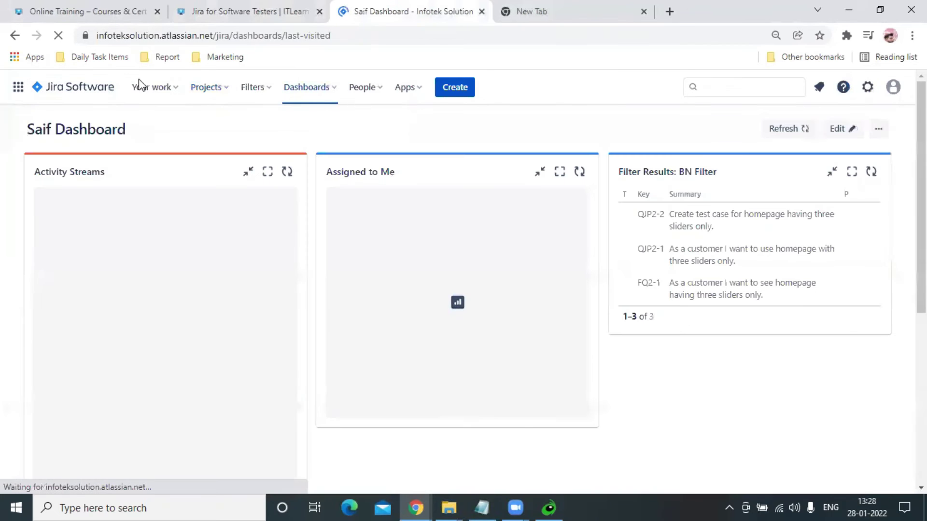
click(217, 87)
click(234, 107)
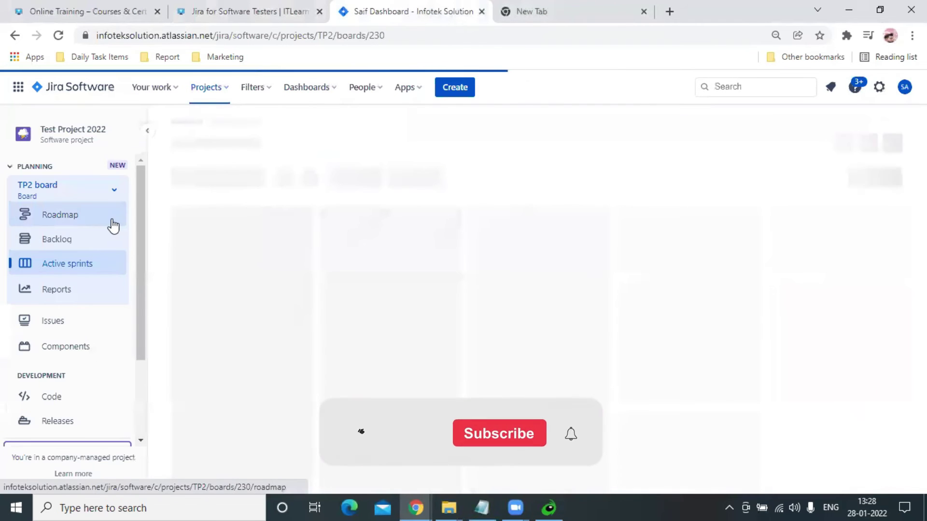
scroll(114, 237, down, 1)
scroll(112, 246, down, 1)
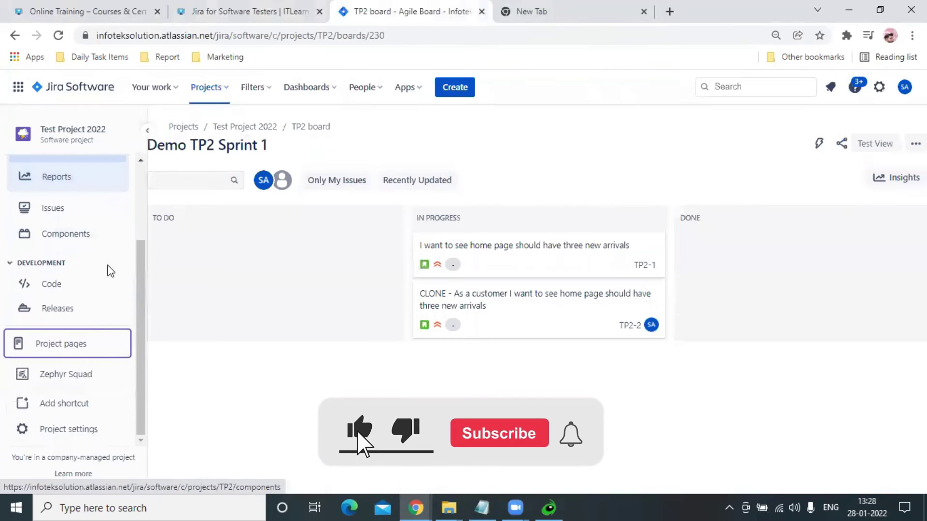
- Open Cycle Summary from the Zephyr Squad menu for Test Project 2022
click(79, 376)
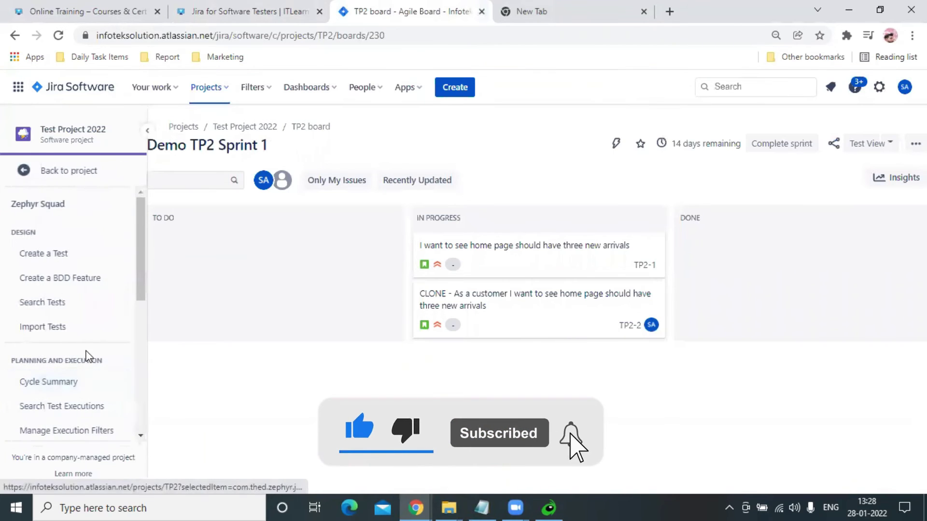
scroll(78, 377, down, 2)
click(56, 250)
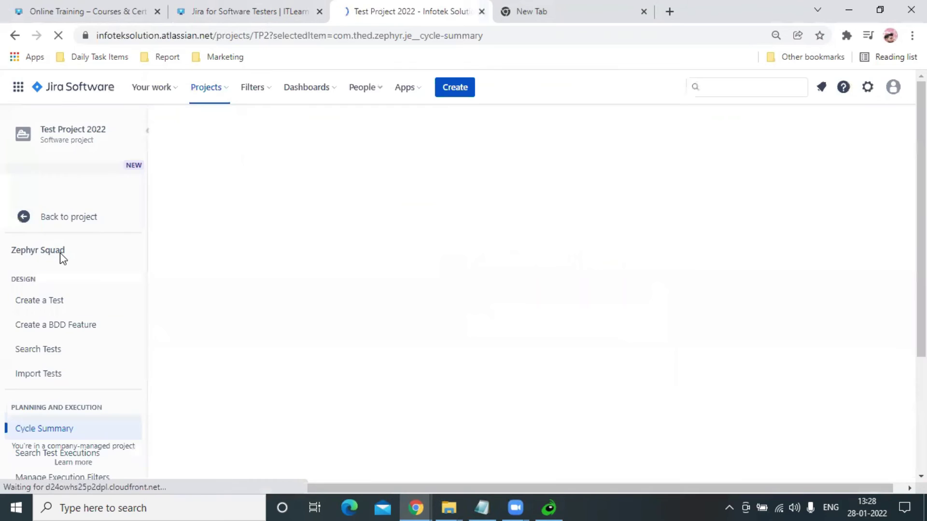
scroll(61, 254, down, 2)
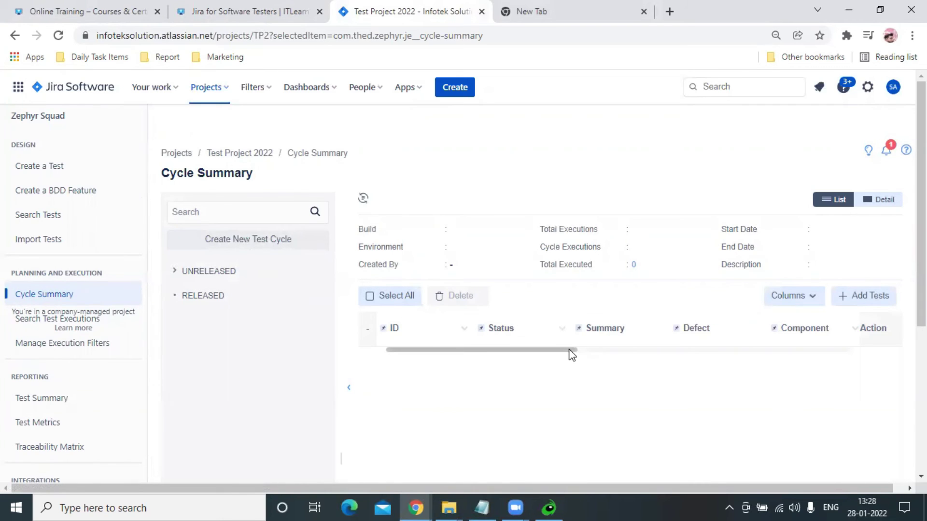
mouse_move(572, 350)
mouse_down()
mouse_move(699, 350)
mouse_move(476, 352)
mouse_up()
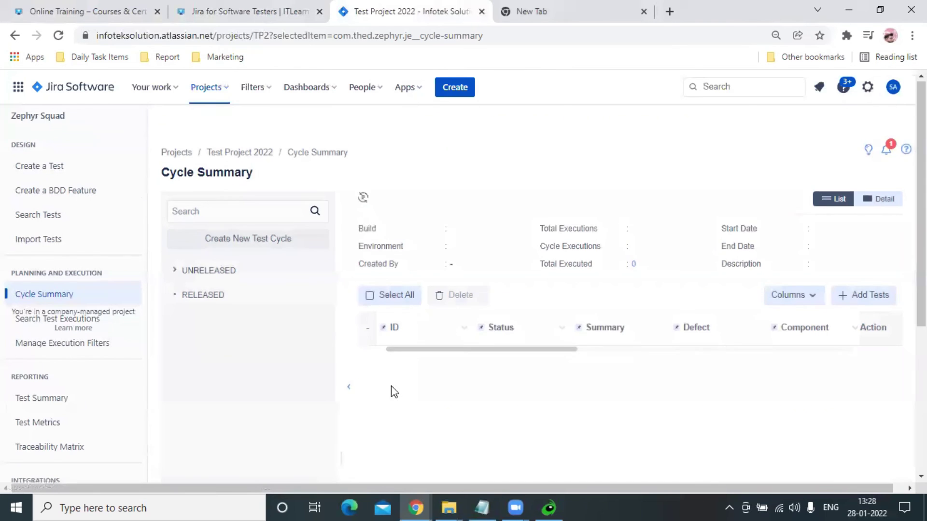
scroll(400, 398, down, 3)
scroll(399, 399, up, 3)
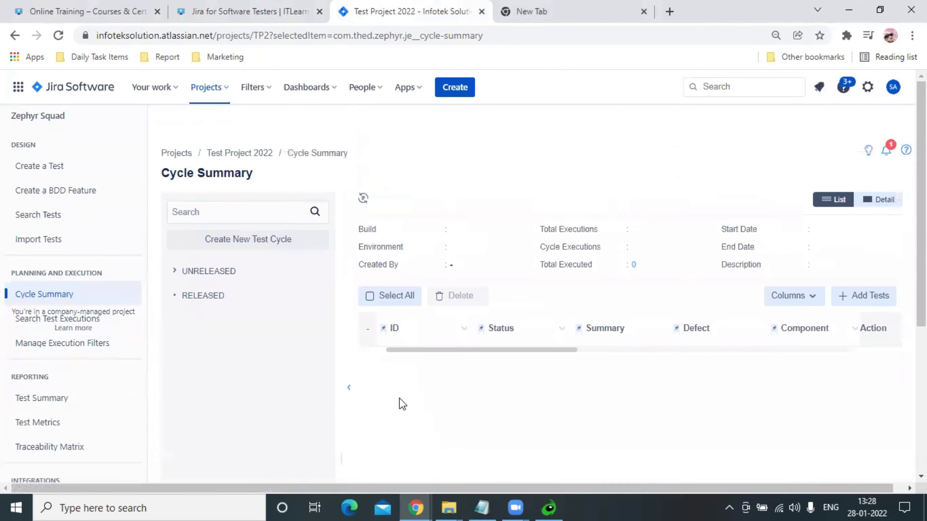